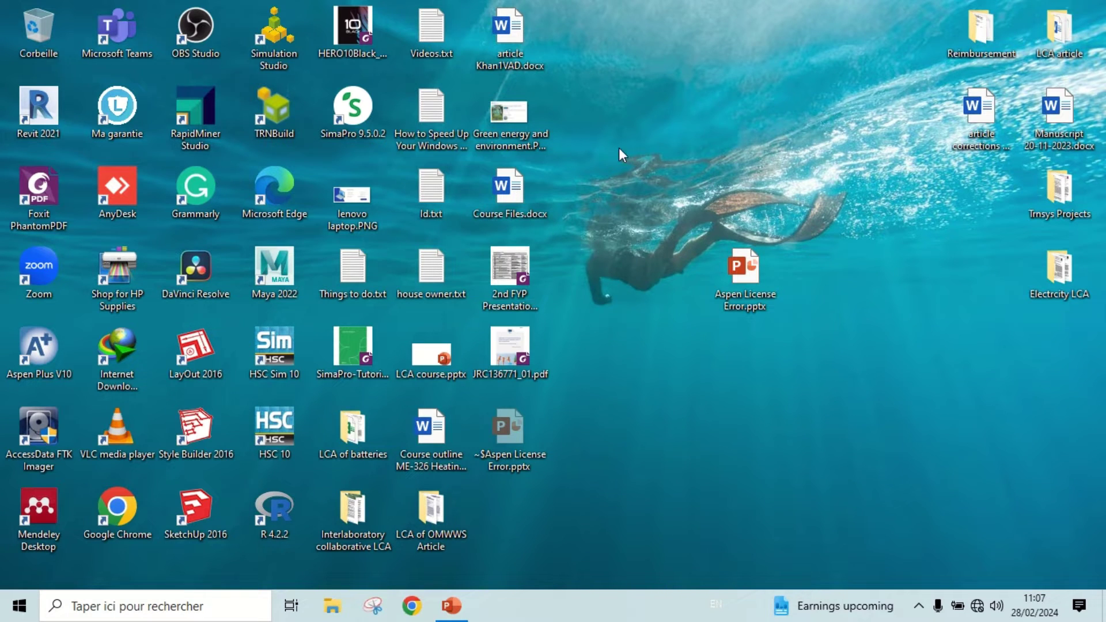
# Launch Aspen Plus V10 from its desktop shortcut via the right-click Ouvrir action
pyautogui.click(38, 350)
pyautogui.rightClick(37, 347)
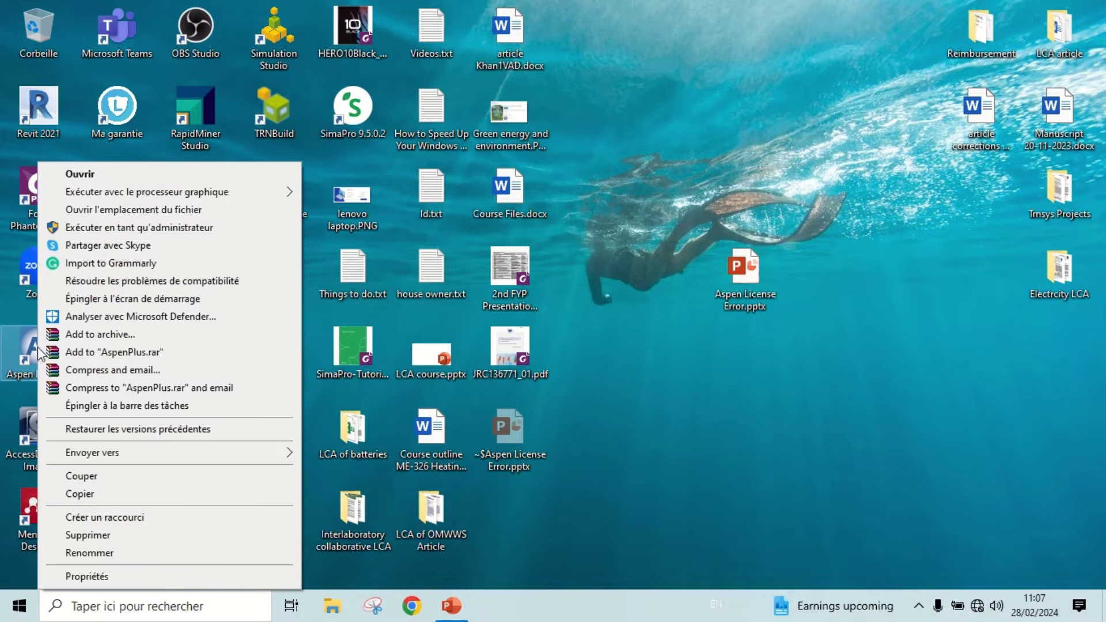
pyautogui.click(102, 175)
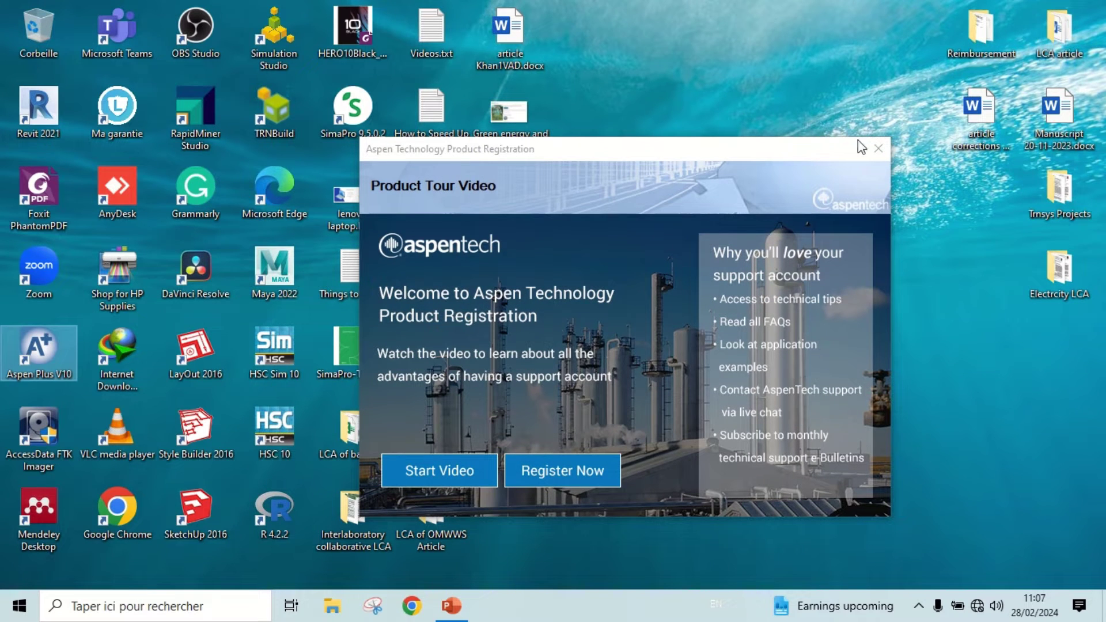
# Dismiss the Product Registration welcome window so Aspen Plus continues to its start page
pyautogui.click(878, 149)
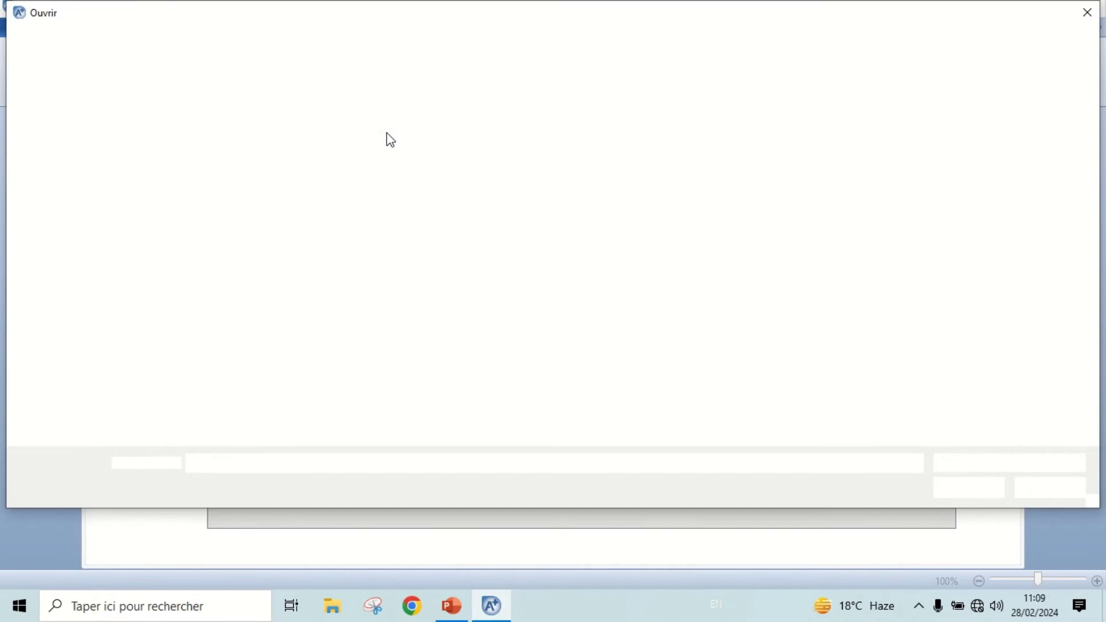
pyautogui.scroll(3, 161, 130)
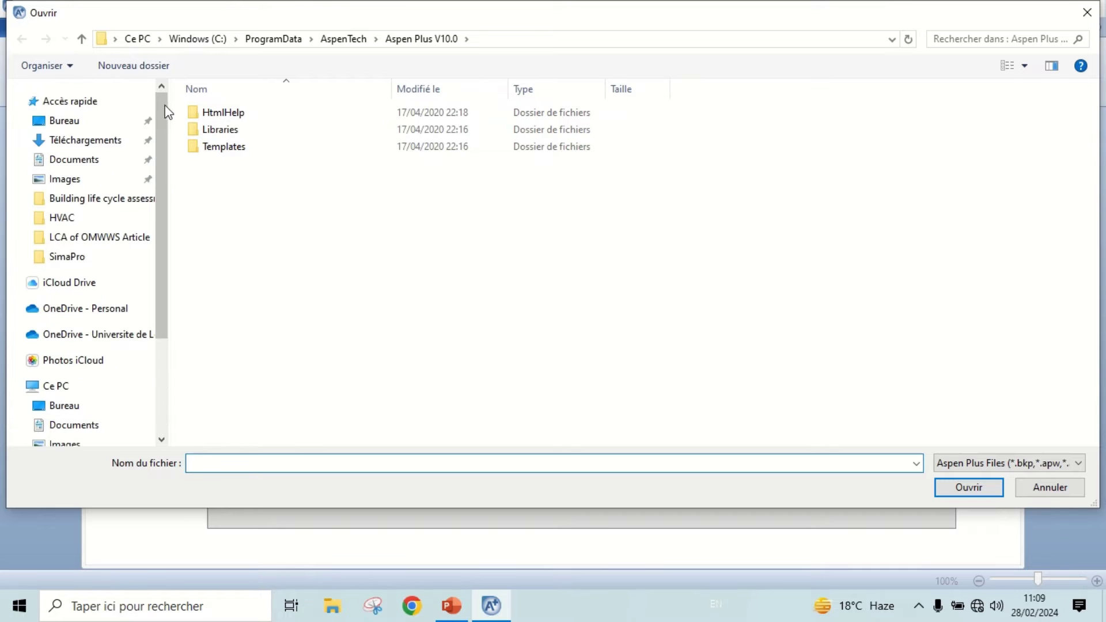
# Open Simulation 1.apwz from the Téléchargements folder
pyautogui.click(75, 145)
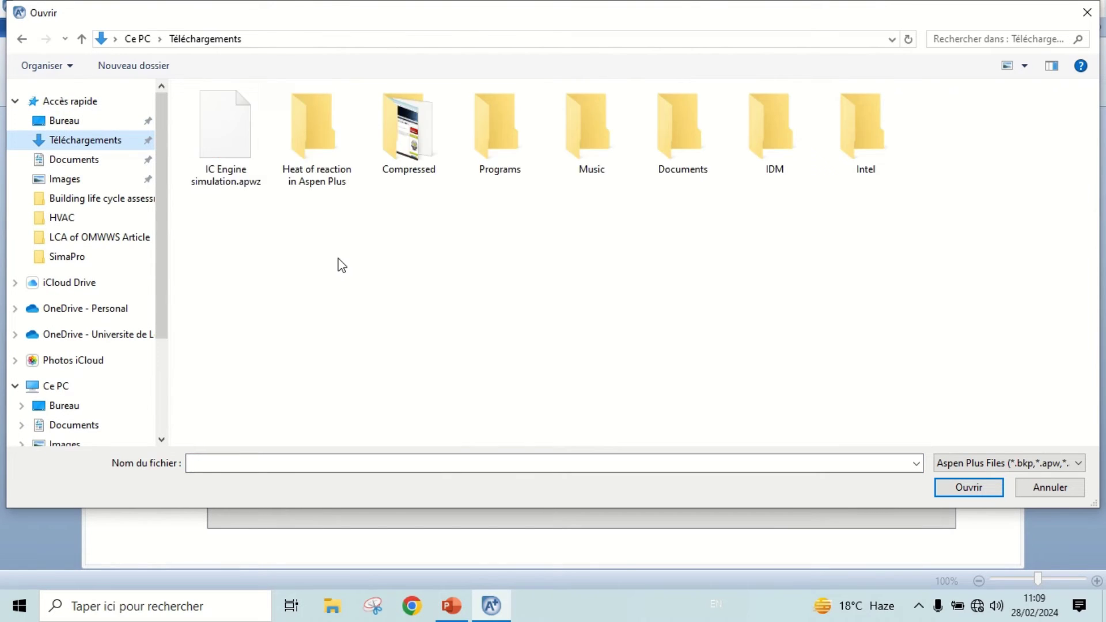
pyautogui.click(223, 152)
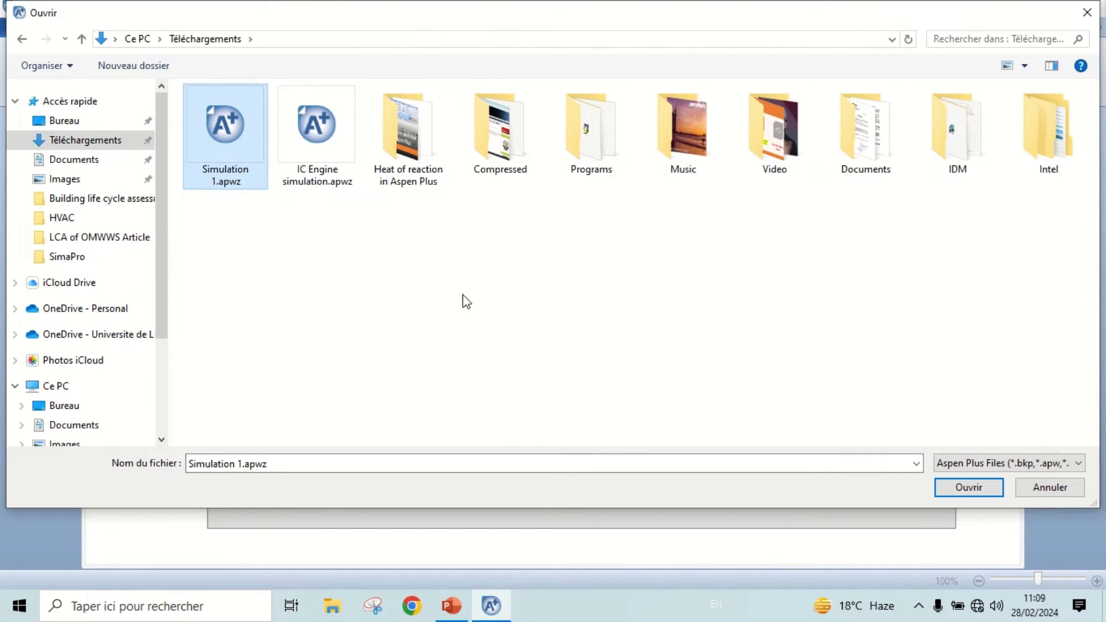
pyautogui.click(969, 488)
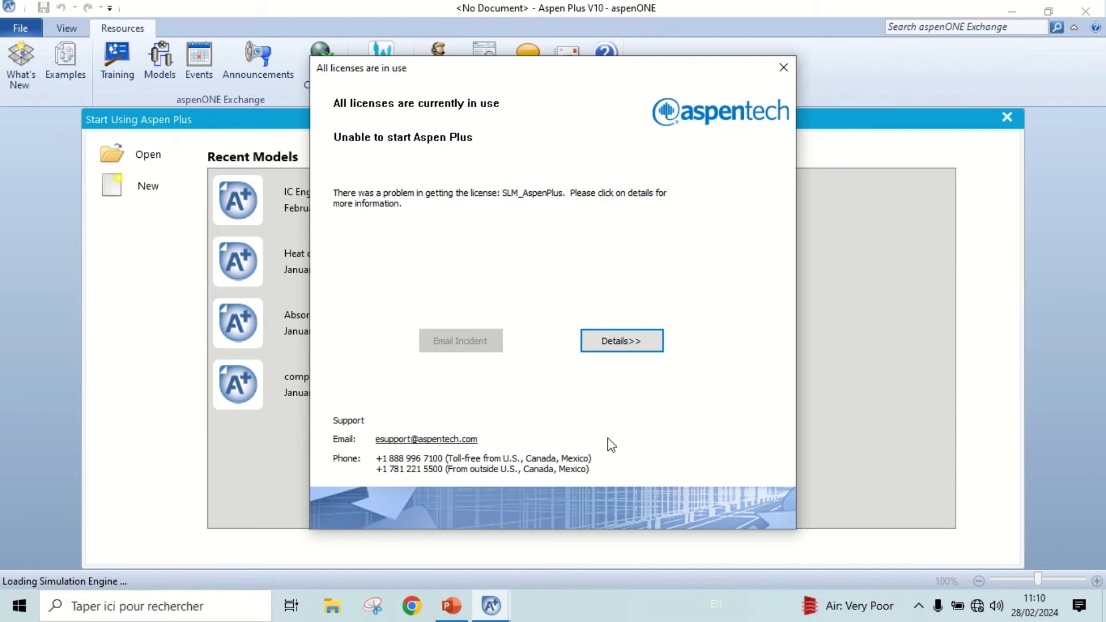
# Dismiss the licenses-in-use error and answer Yes to retry the connection, loading the main flowsheet
pyautogui.click(784, 69)
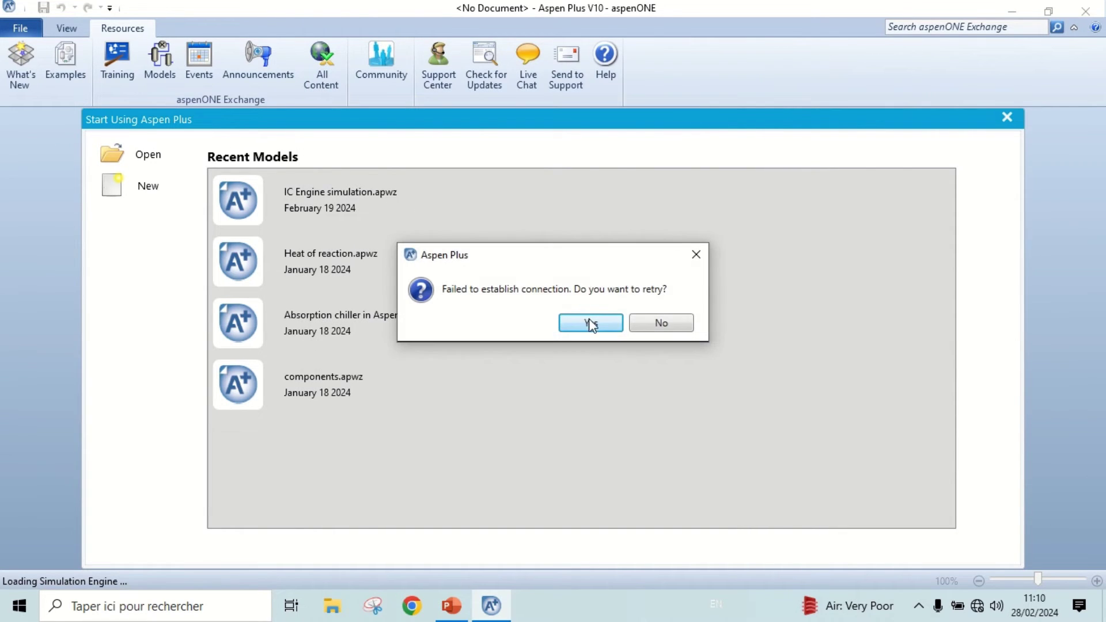
pyautogui.click(591, 326)
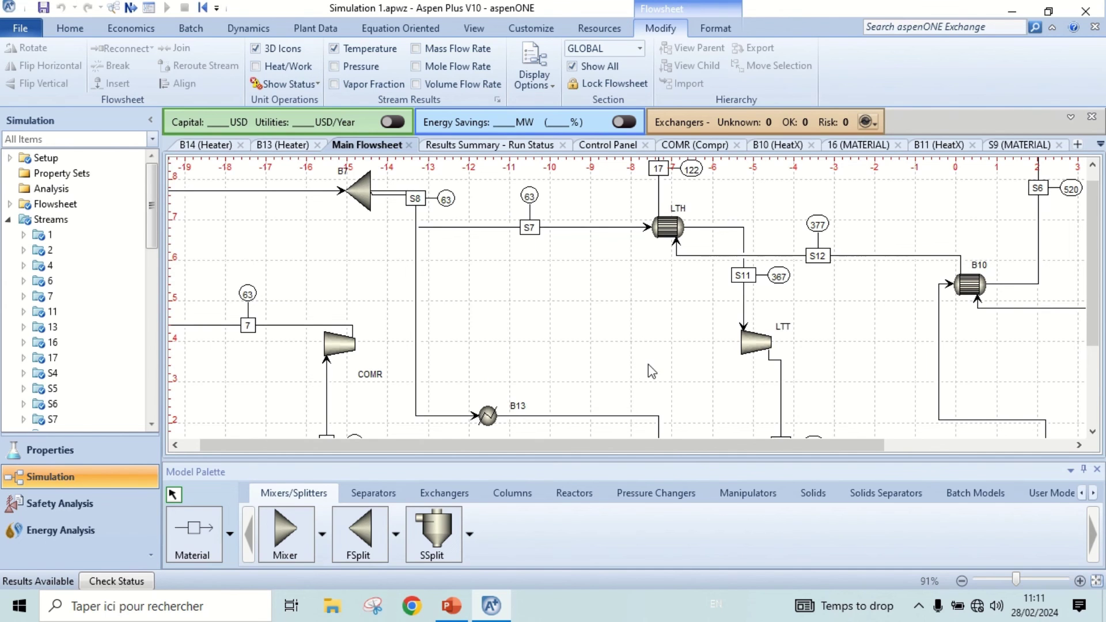
pyautogui.scroll(-1, 651, 364)
pyautogui.scroll(-1, 651, 364)
pyautogui.scroll(-2, 651, 364)
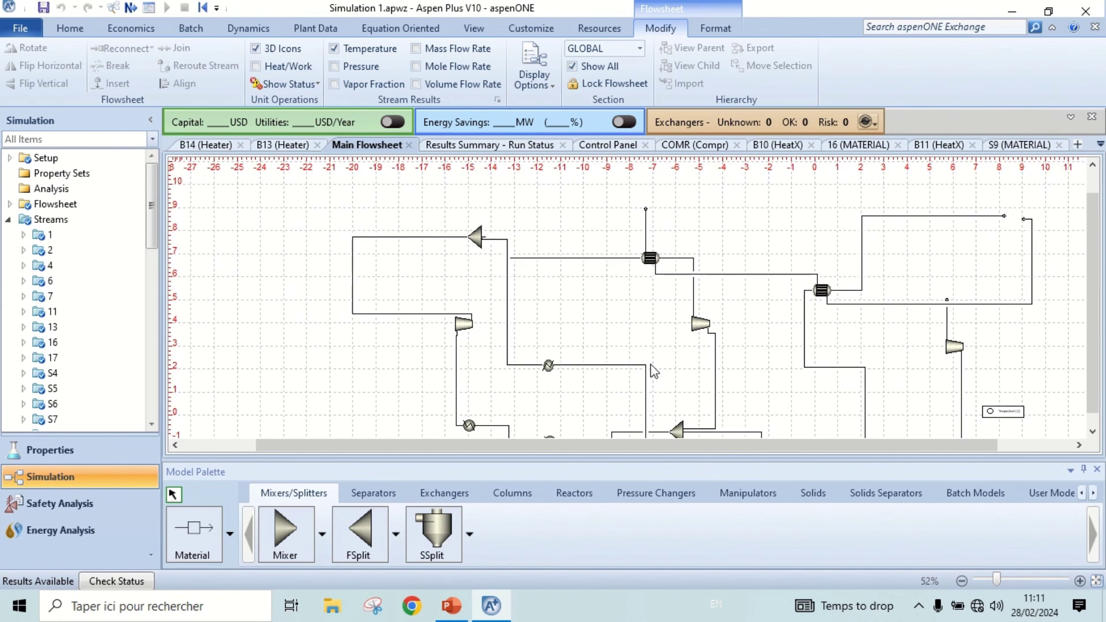
pyautogui.scroll(-1, 651, 363)
pyautogui.scroll(1, 650, 364)
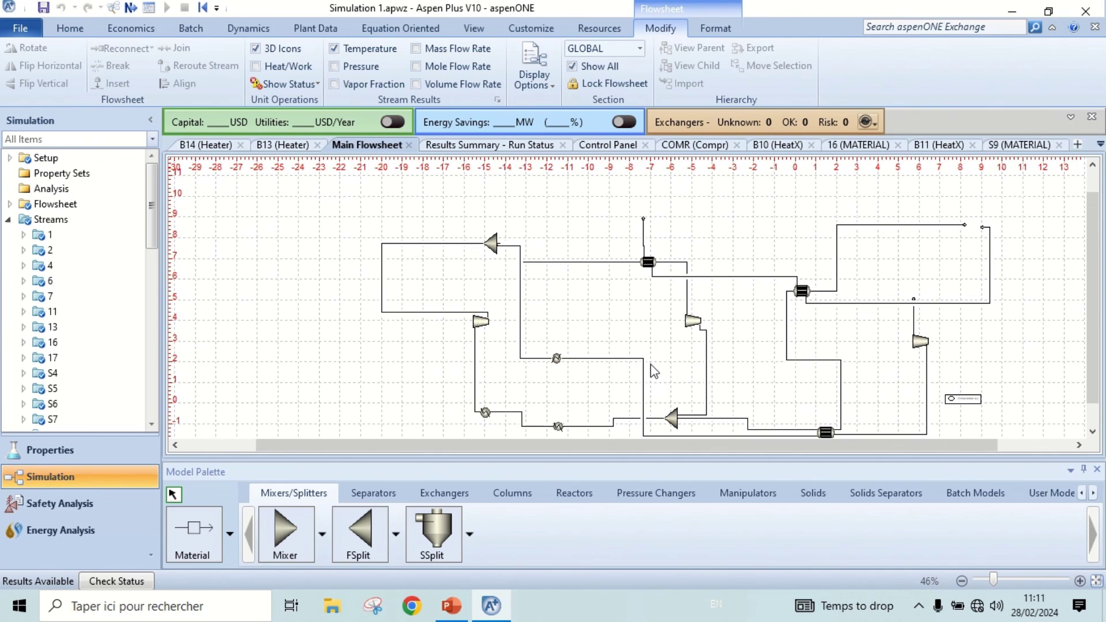